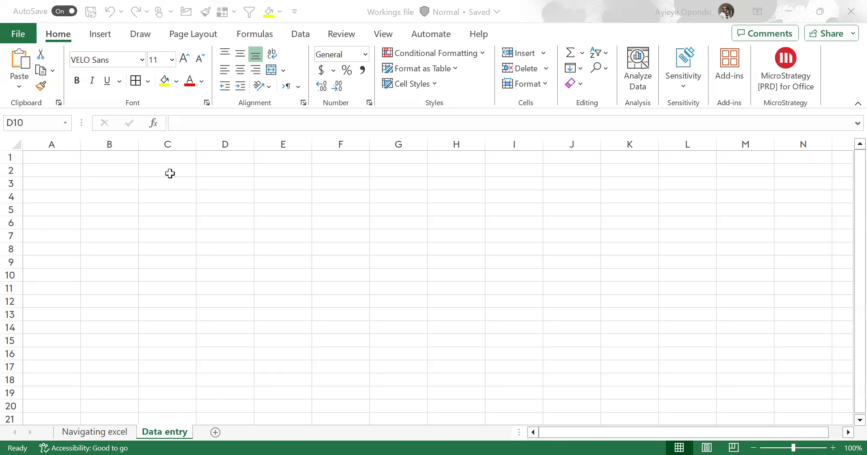
{"action": "left_click", "coordinate": [36, 186]}
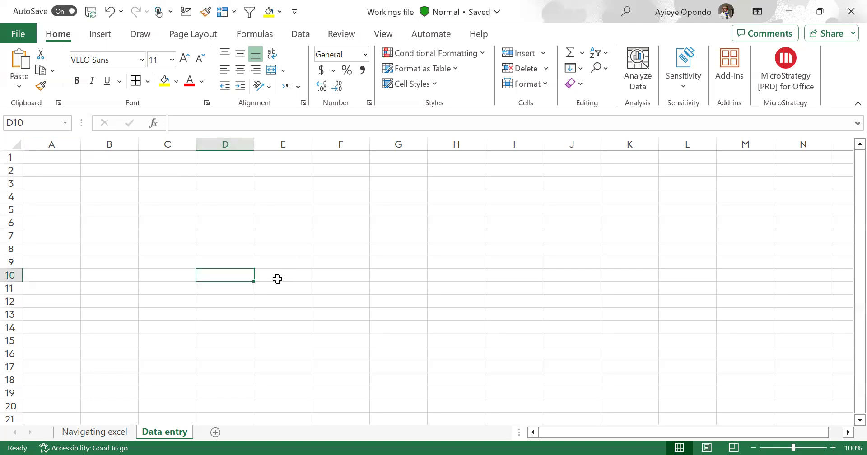
{"action": "left_click", "coordinate": [107, 168]}
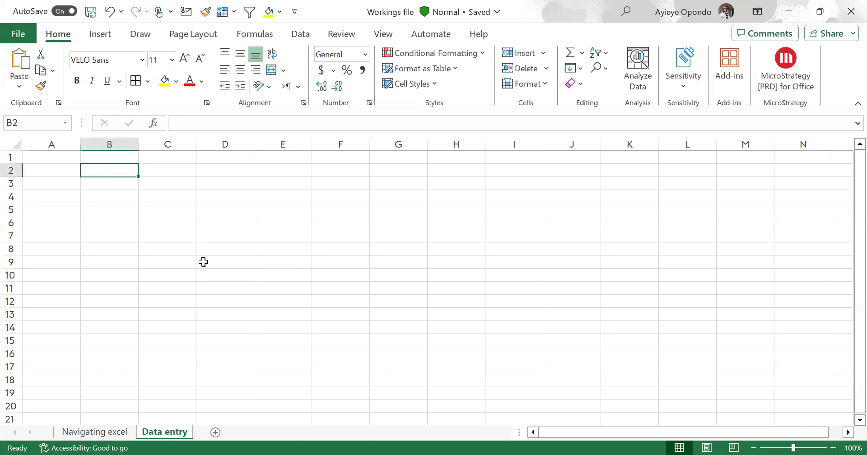
{"action": "key", "text": "alt"}
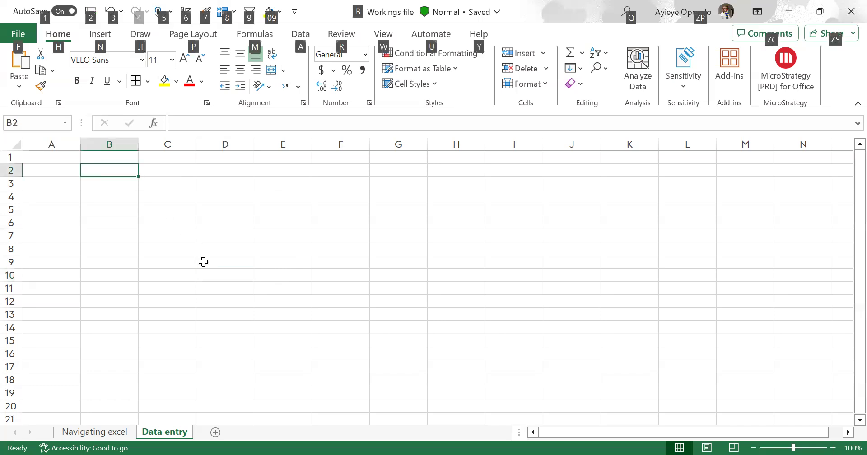
{"action": "key", "text": "alt+Tab"}
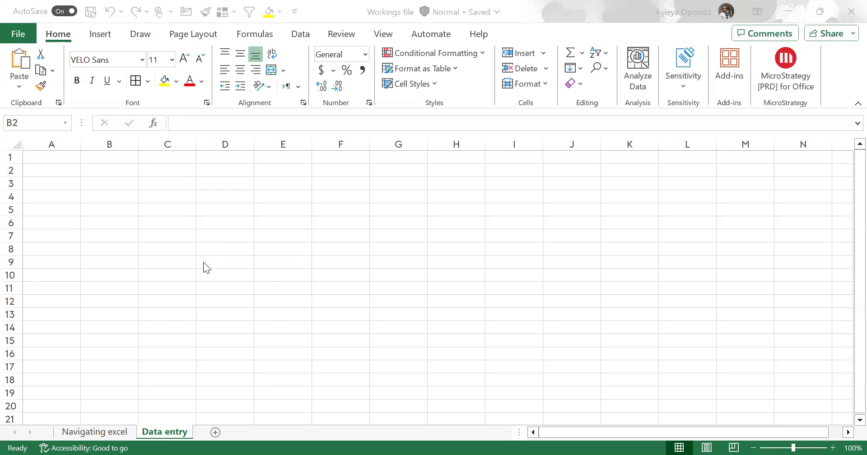
Enter the numbers 23 in cell B2 and 40 in cell B3 of the Data entry sheet
{"action": "left_click", "coordinate": [106, 170]}
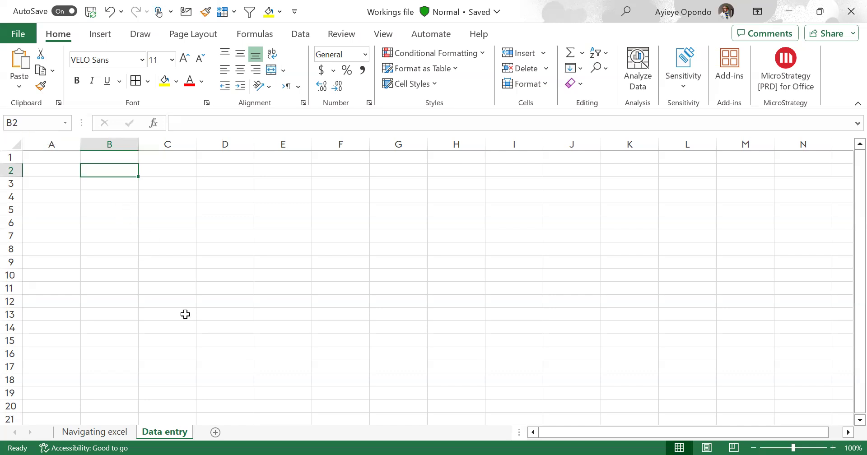
{"action": "type", "text": "23"}
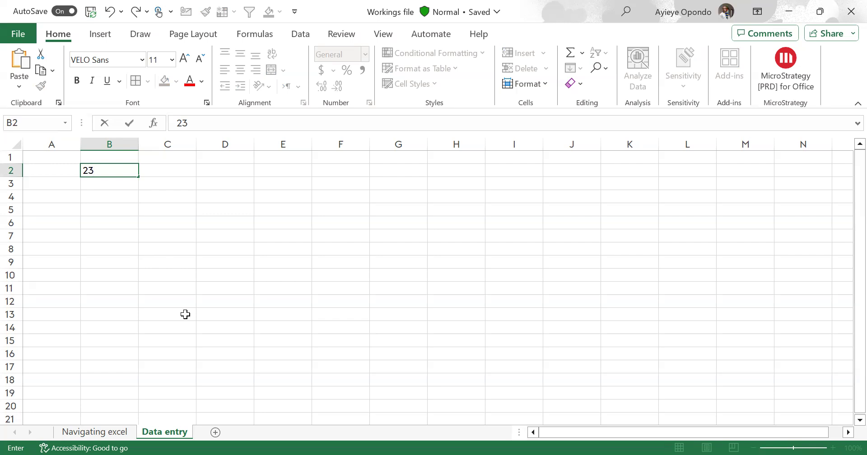
{"action": "key", "text": "Return"}
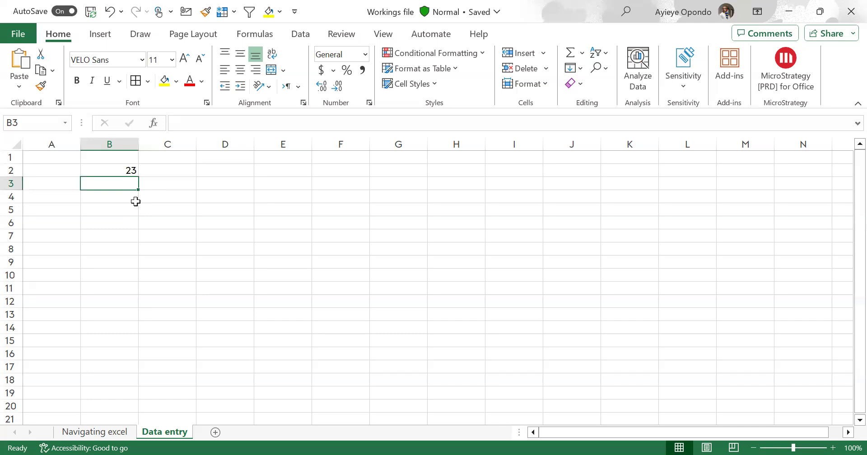
{"action": "type", "text": "40"}
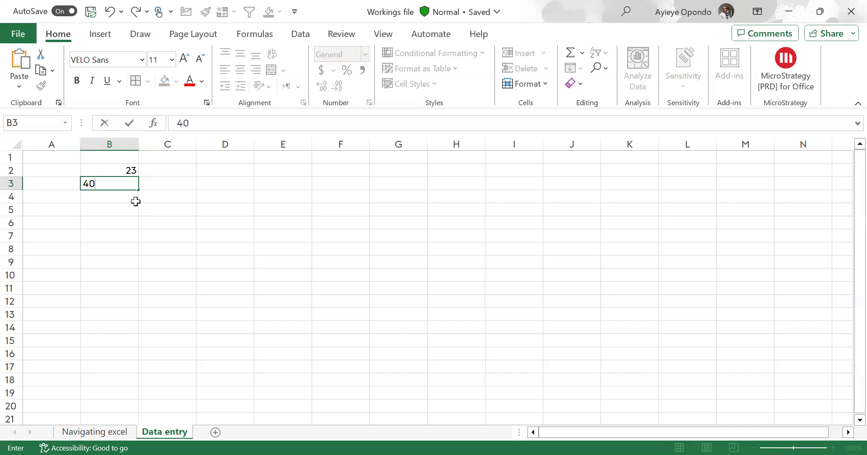
{"action": "key", "text": "Return"}
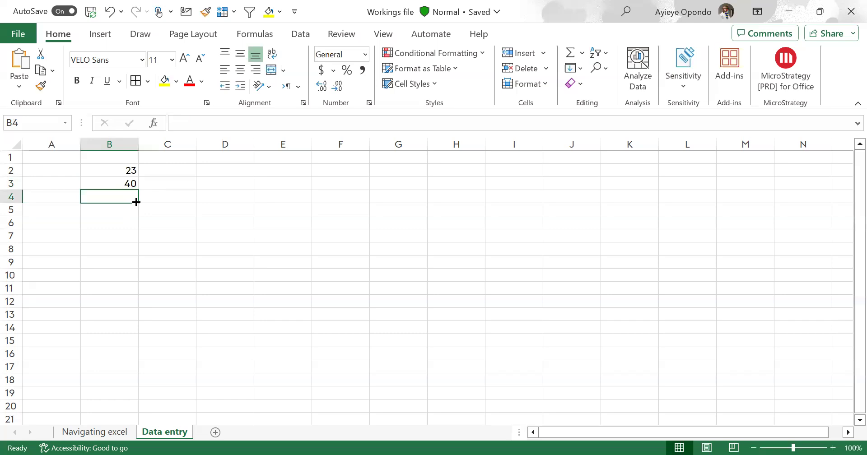
Enter a person's first name in cell A2 and a misspelled first name in cell A3
{"action": "left_click", "coordinate": [99, 154]}
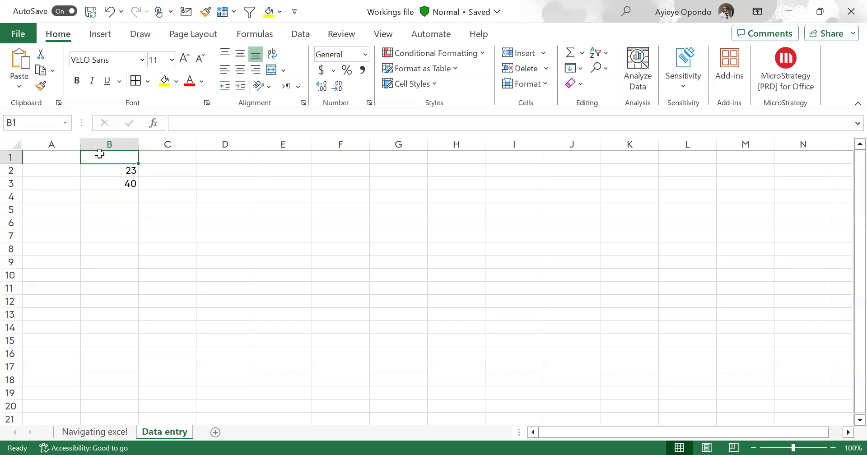
{"action": "left_click", "coordinate": [62, 172]}
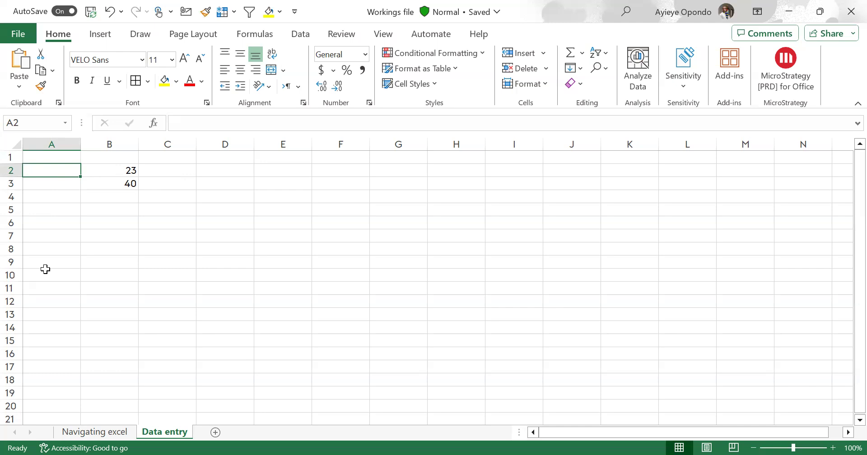
{"action": "type", "text": "Peter"}
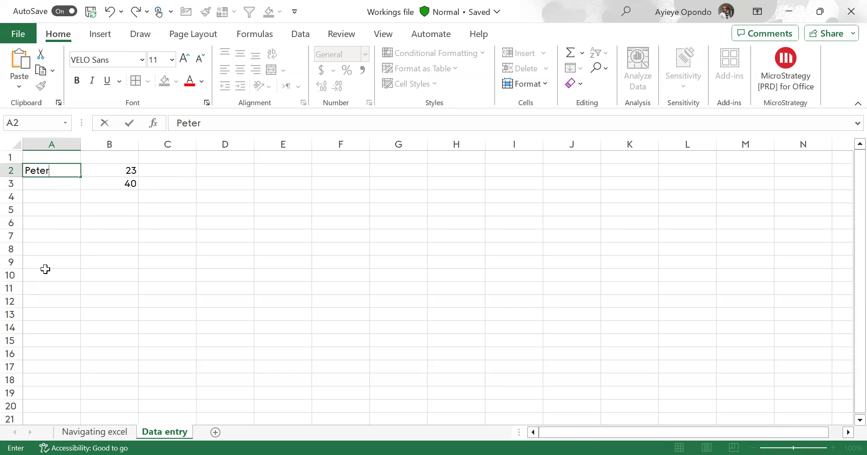
{"action": "key", "text": "Return"}
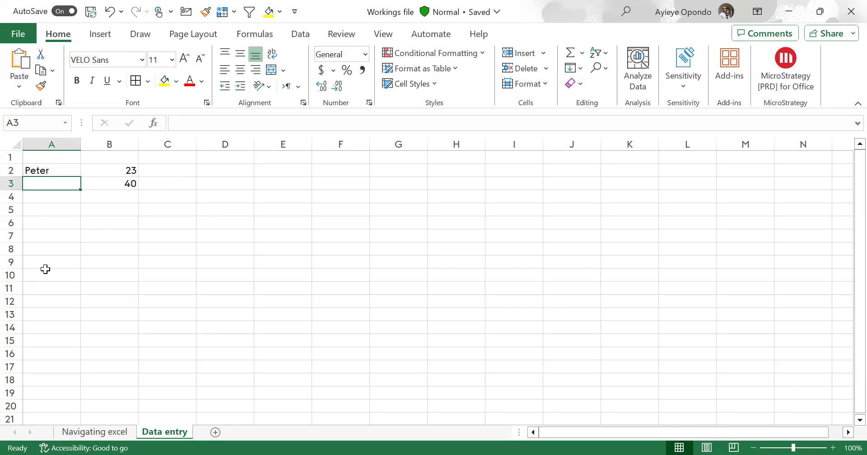
{"action": "type", "text": "Johb"}
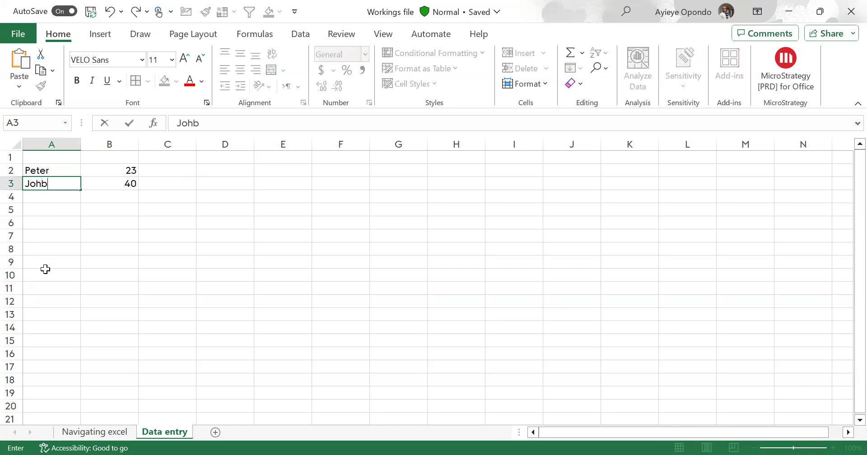
{"action": "type", "text": "d"}
{"action": "key", "text": "Return"}
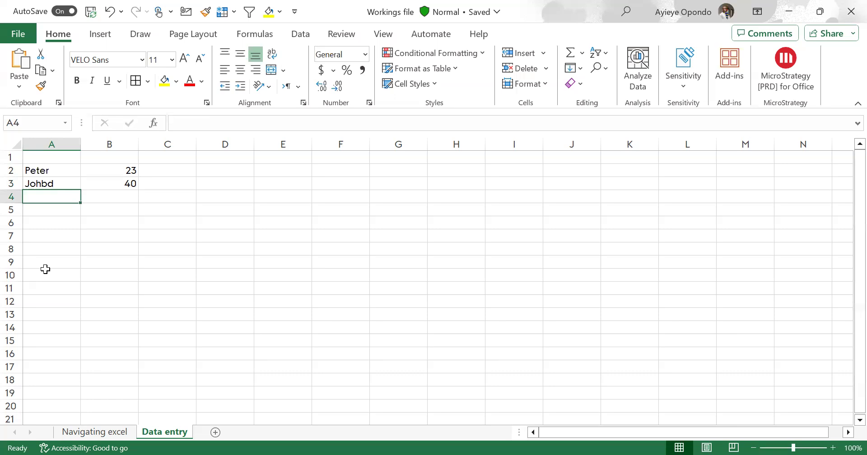
Replace the last two letters of the name in A3 with "n" directly in the cell and undo that correction
{"action": "key", "text": "Up"}
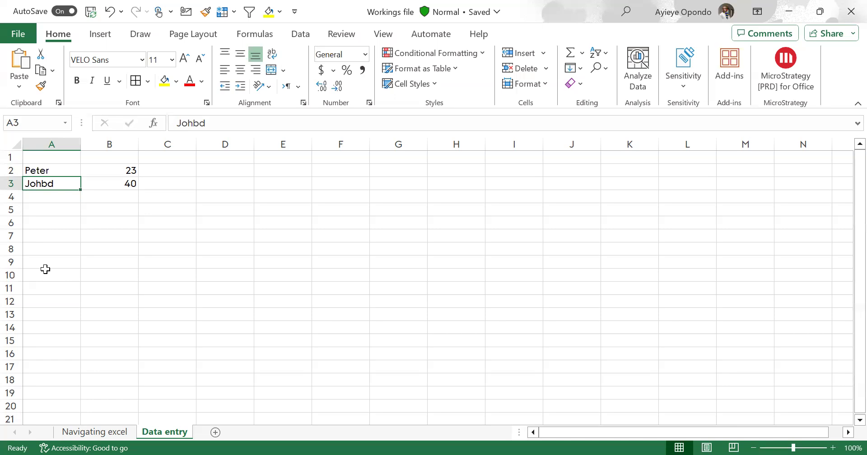
{"action": "double_click", "coordinate": [60, 184]}
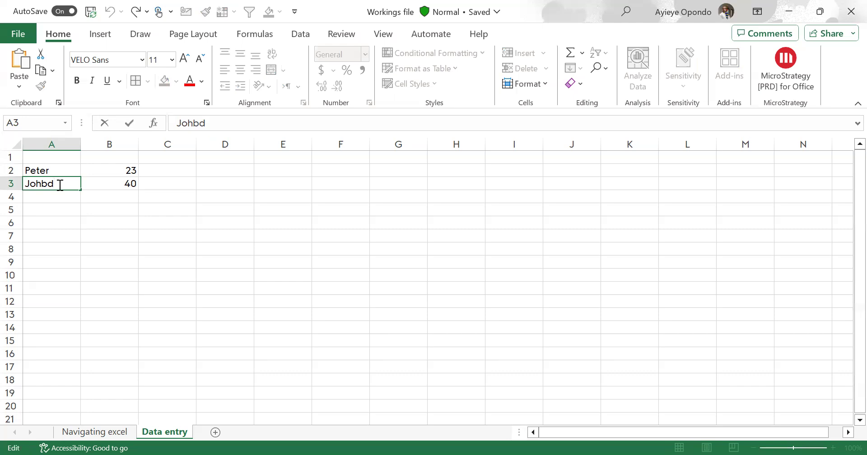
{"action": "key", "text": "BackSpace"}
{"action": "key", "text": "BackSpace"}
{"action": "type", "text": "n"}
{"action": "key", "text": "Return"}
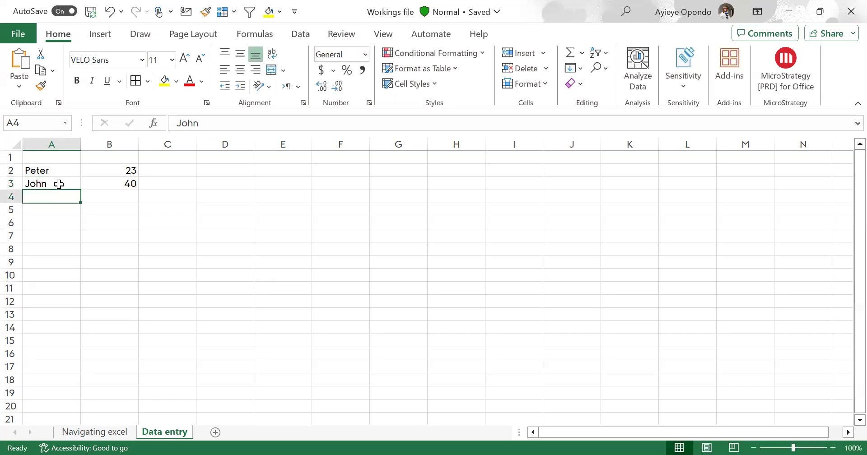
{"action": "left_click", "coordinate": [59, 183]}
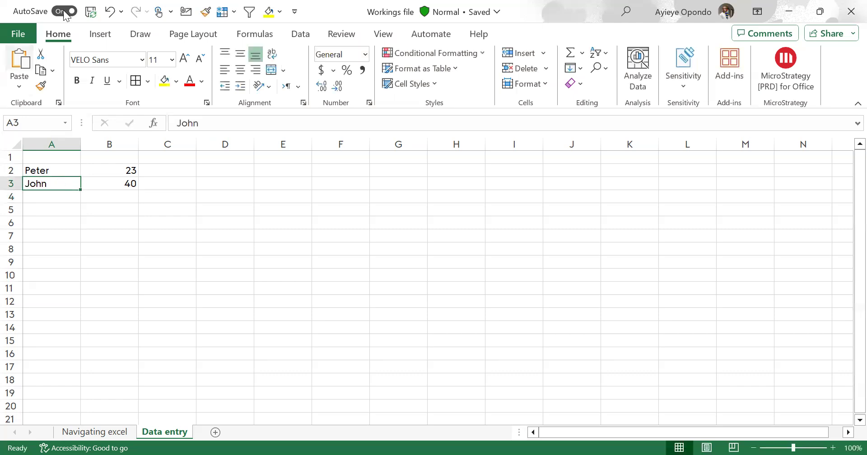
{"action": "left_click", "coordinate": [110, 16]}
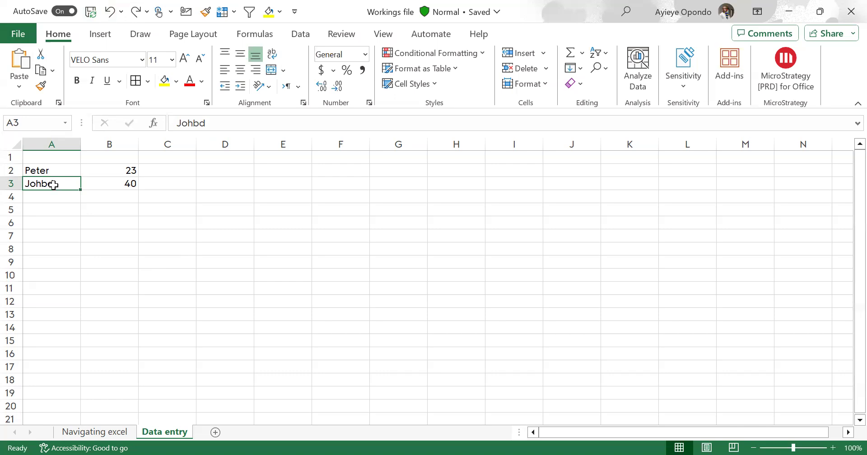
Correct the misspelled name in A3 by replacing its last two letters with "n" in the formula bar
{"action": "left_click", "coordinate": [235, 122]}
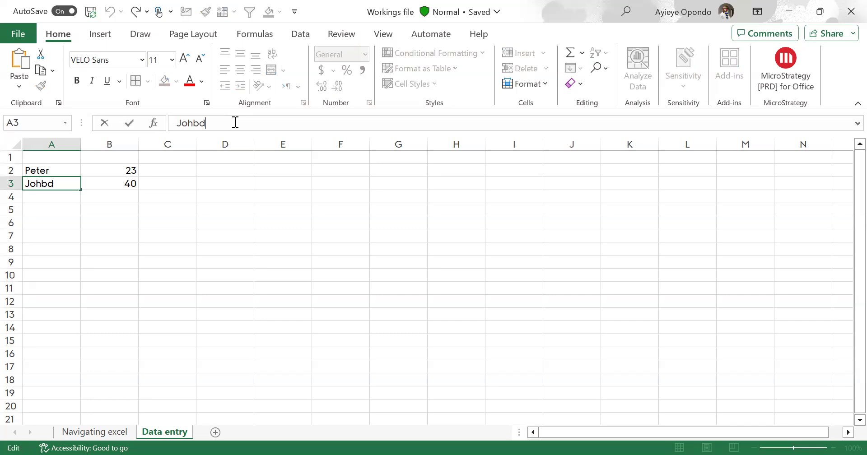
{"action": "key", "text": "BackSpace"}
{"action": "key", "text": "BackSpace"}
{"action": "type", "text": "n"}
{"action": "key", "text": "Return"}
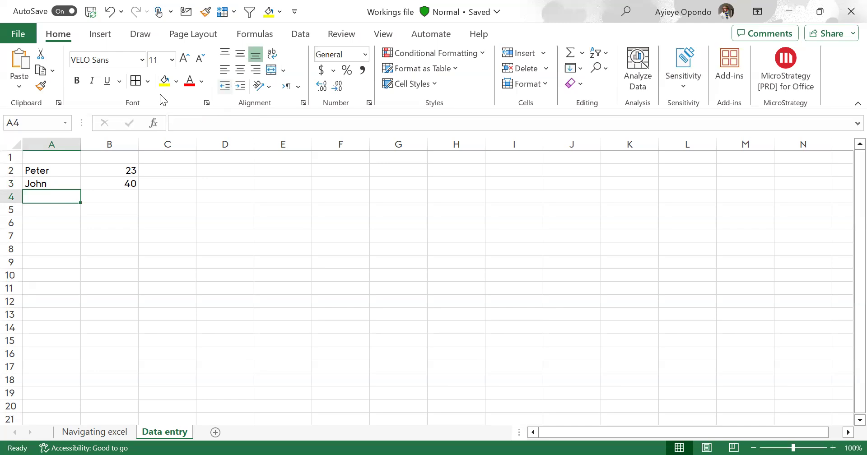
Add the column headers "Text" in cell A1 and "Age" in cell B1
{"action": "left_click", "coordinate": [71, 158]}
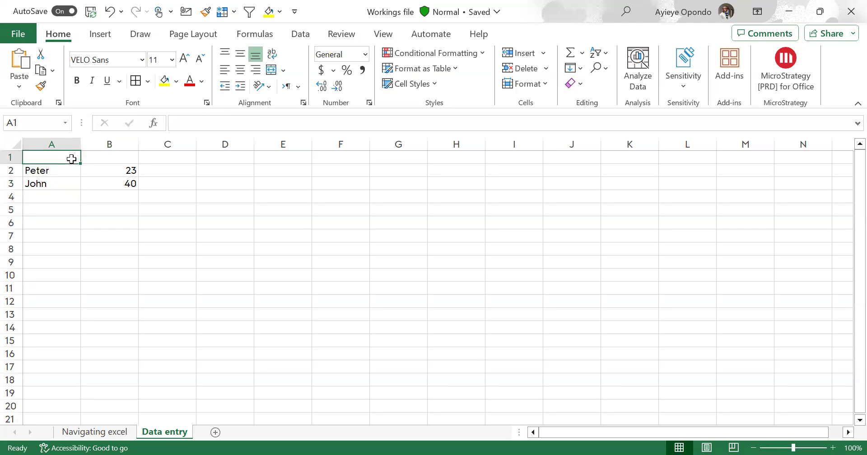
{"action": "type", "text": "Text"}
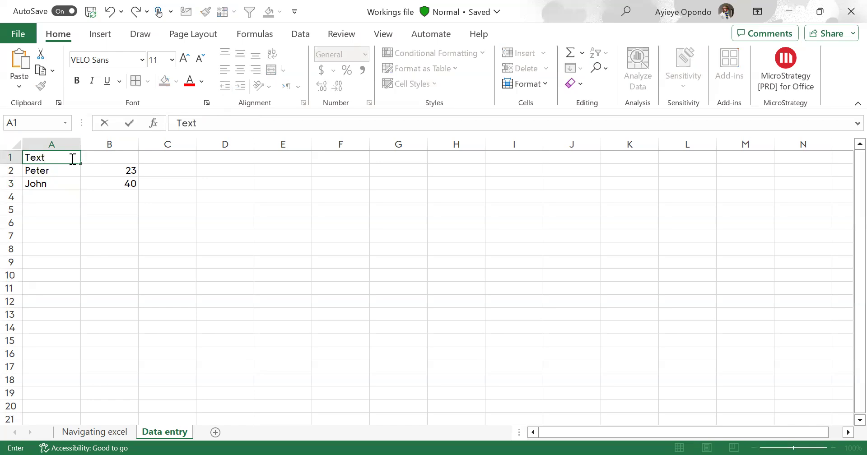
{"action": "key", "text": "Tab"}
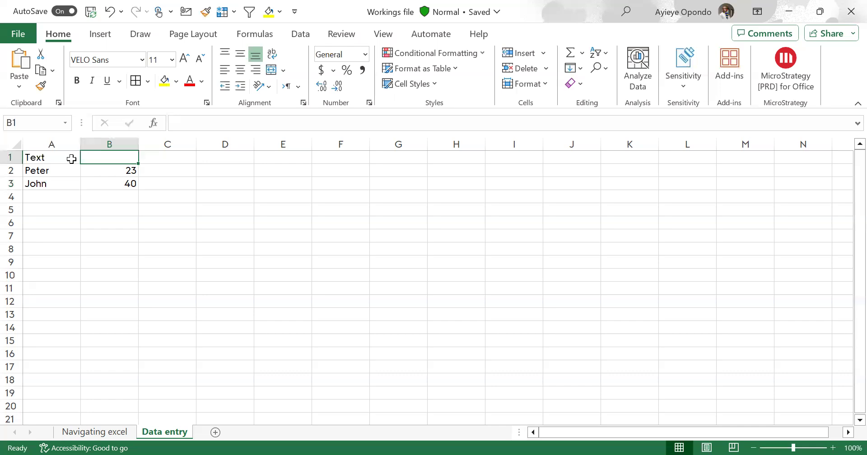
{"action": "type", "text": "Age"}
{"action": "key", "text": "Return"}
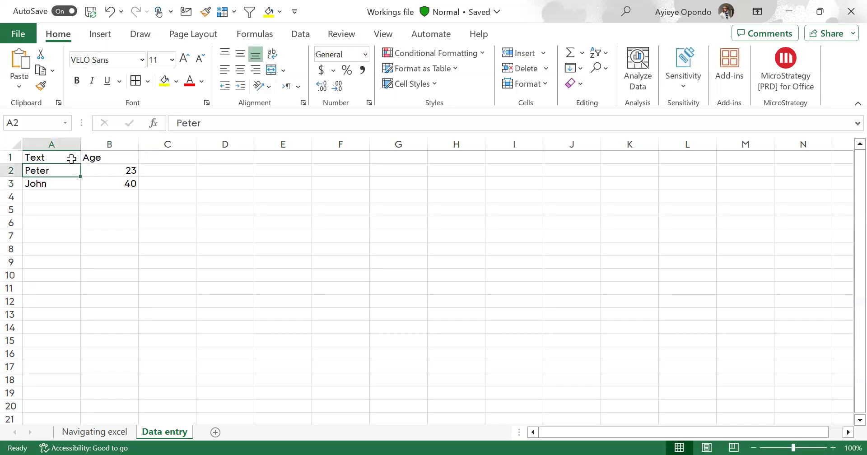
Add the column header "Date of birth" in cell C1
{"action": "left_click", "coordinate": [84, 262]}
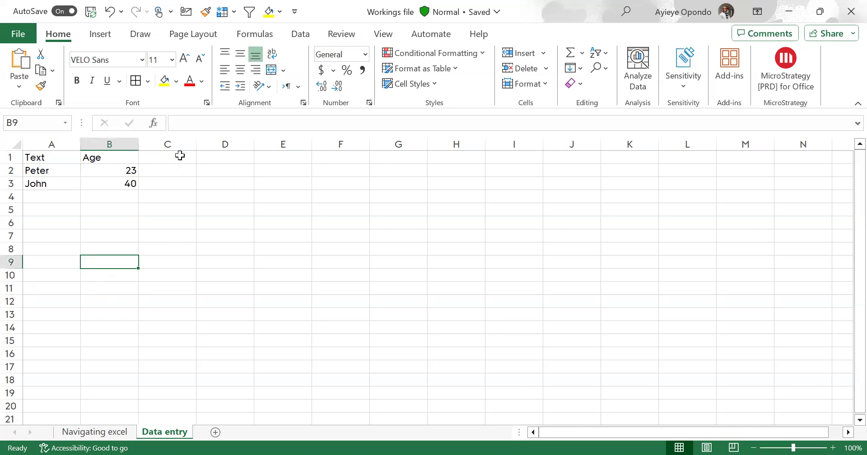
{"action": "left_click", "coordinate": [180, 156]}
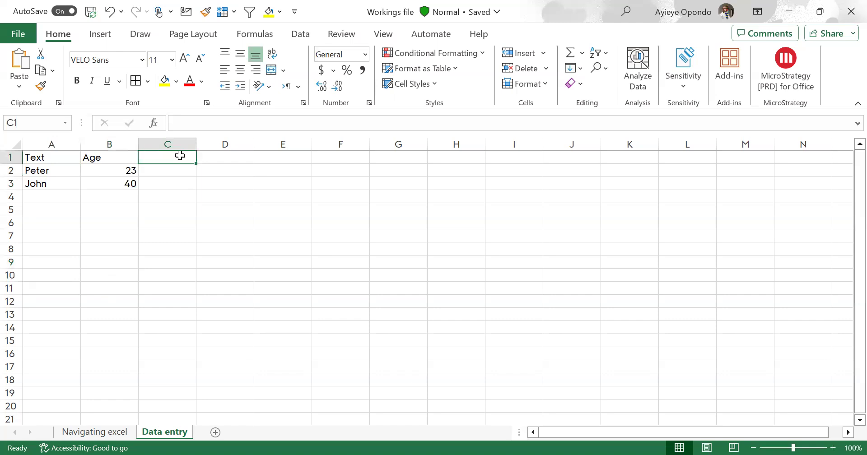
{"action": "type", "text": "D"}
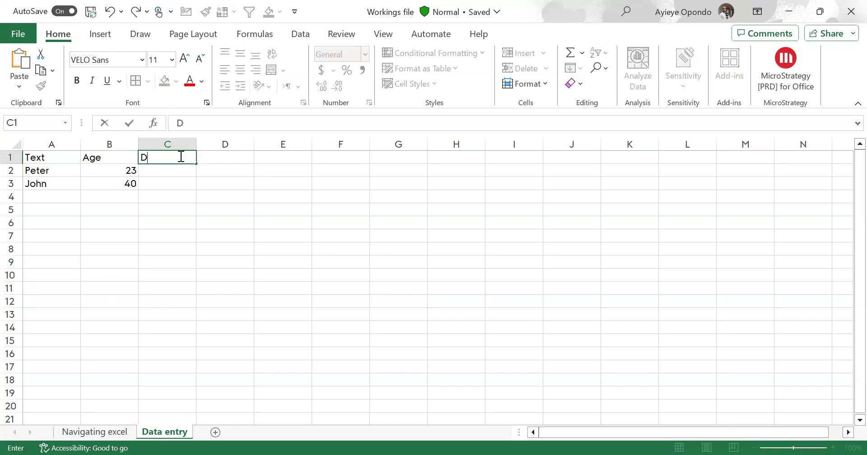
{"action": "type", "text": "ate of birht"}
{"action": "key", "text": "BackSpace"}
{"action": "key", "text": "BackSpace"}
{"action": "type", "text": "th"}
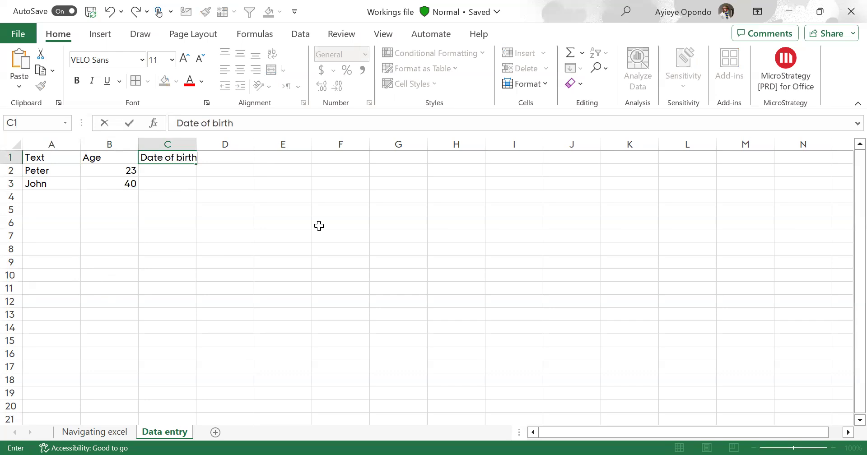
{"action": "key", "text": "Return"}
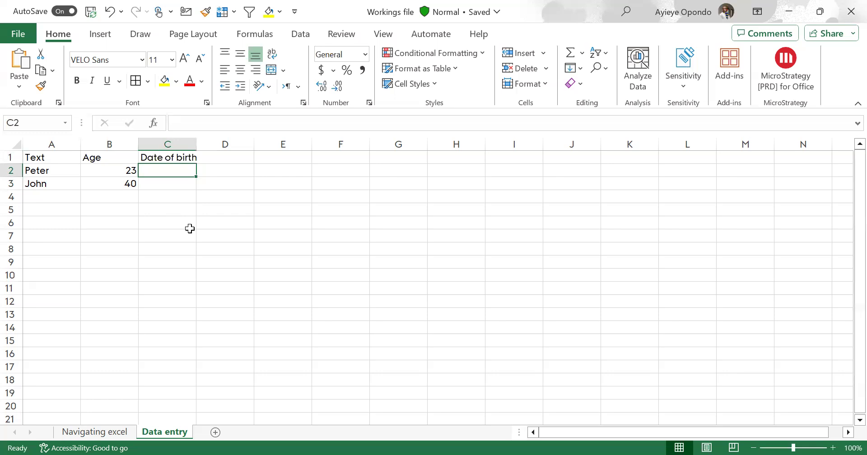
Enter the first person's date of birth in cell C2 and select that cell again
{"action": "type", "text": "09"}
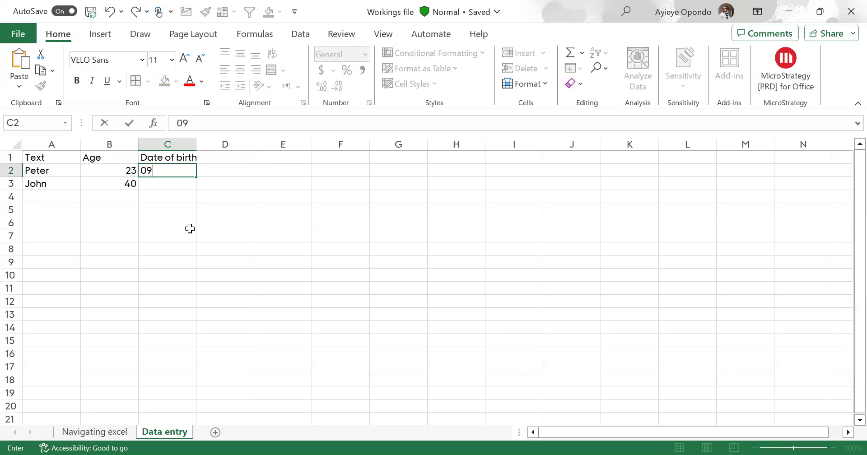
{"action": "type", "text": "/09/2021"}
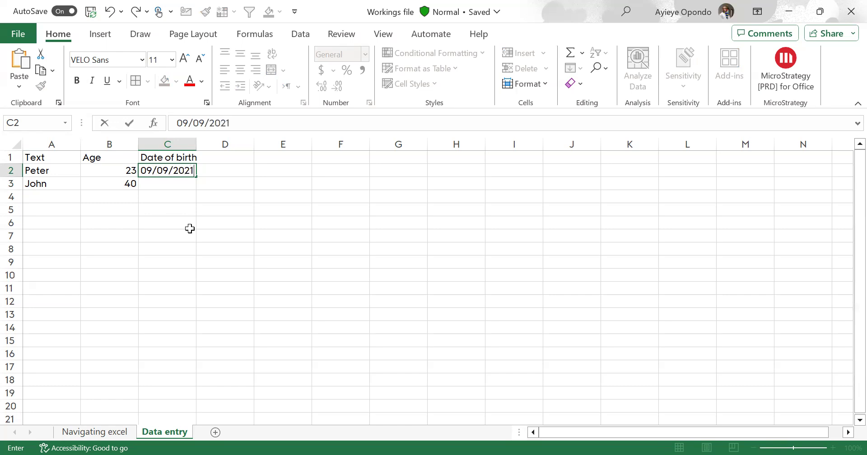
{"action": "key", "text": "Return"}
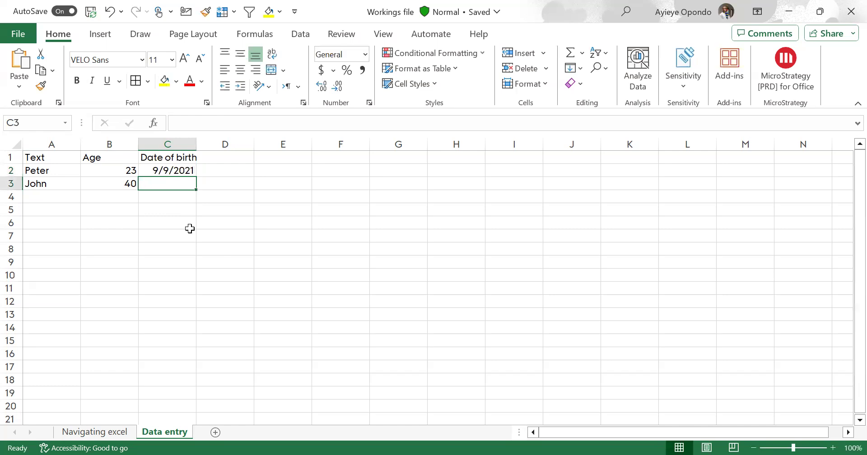
{"action": "left_click", "coordinate": [155, 170]}
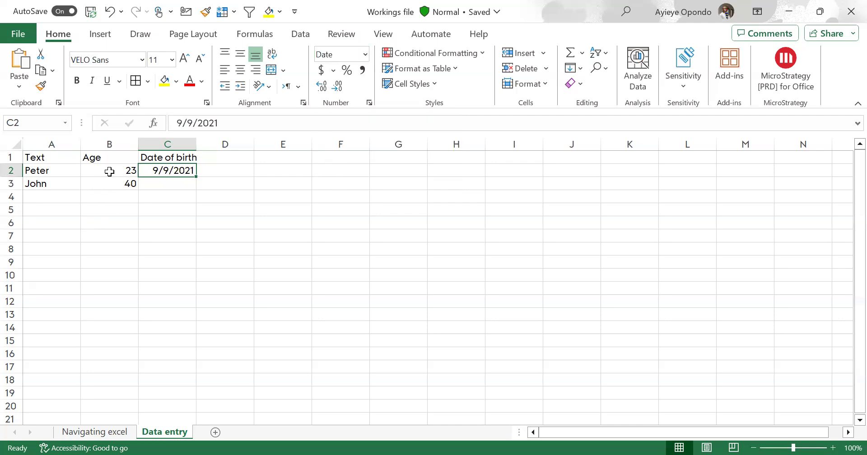
{"action": "left_click", "coordinate": [110, 170]}
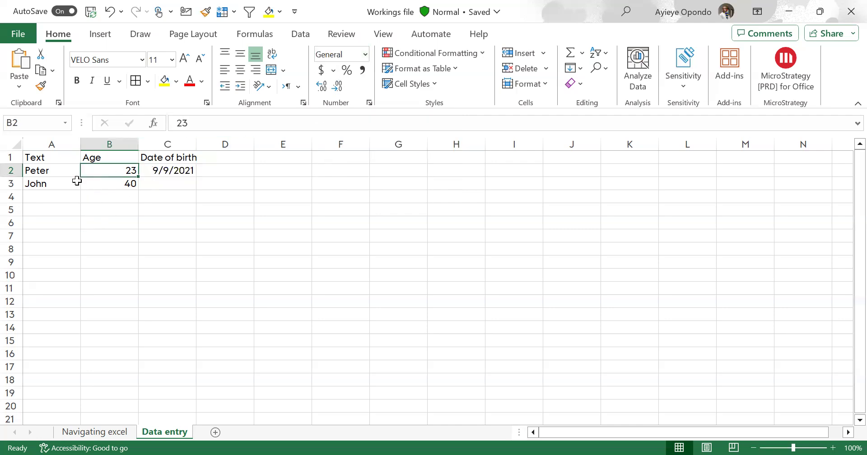
{"action": "left_click", "coordinate": [69, 175]}
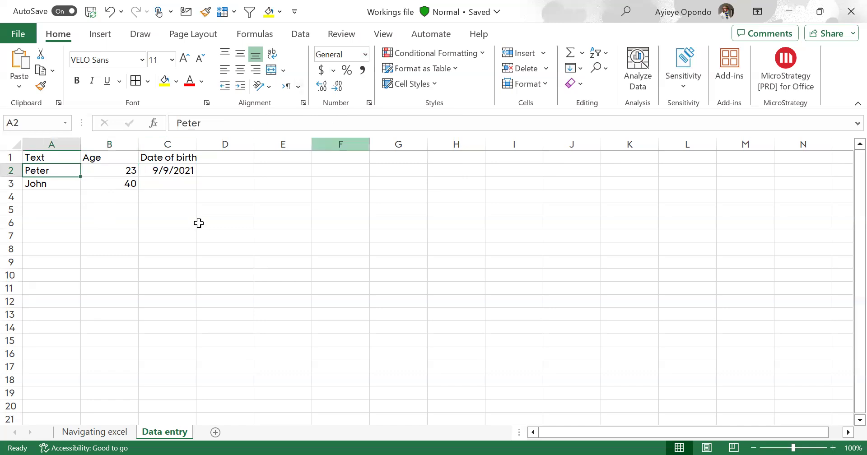
Enter the second person's date of birth in cell C3 and move the selection to an empty cell outside the table
{"action": "left_click", "coordinate": [175, 185]}
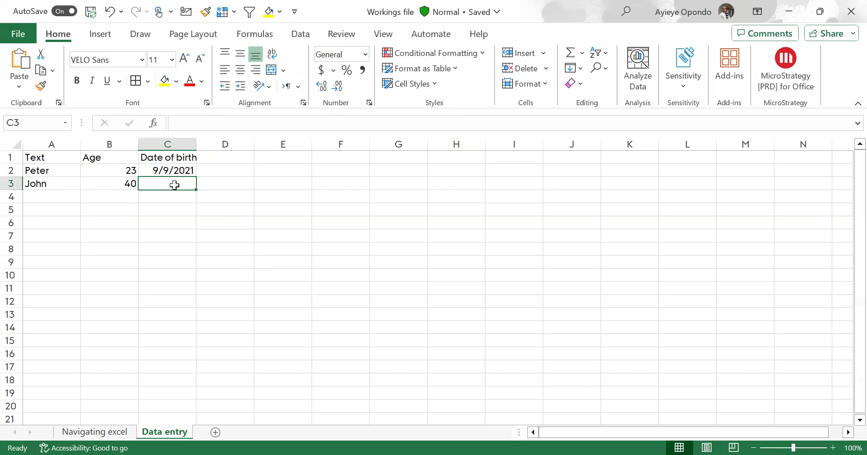
{"action": "type", "text": "08/07/"}
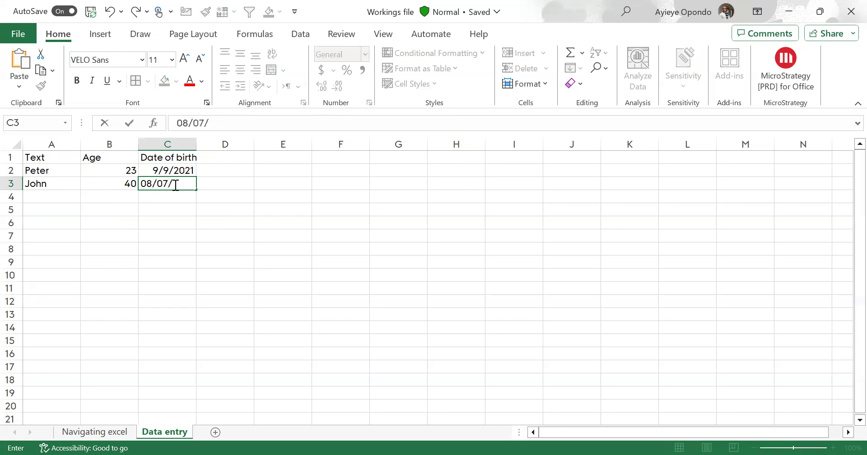
{"action": "type", "text": "1984"}
{"action": "key", "text": "Return"}
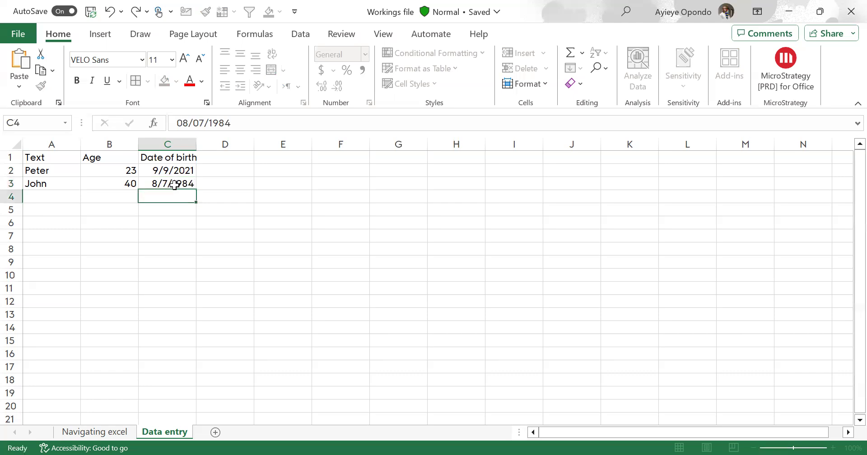
{"action": "left_click", "coordinate": [226, 231]}
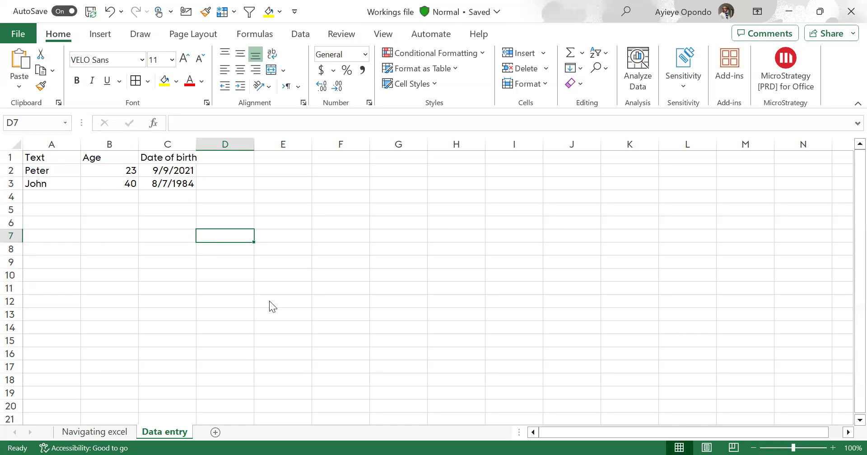
{"action": "key", "text": "alt+Tab"}
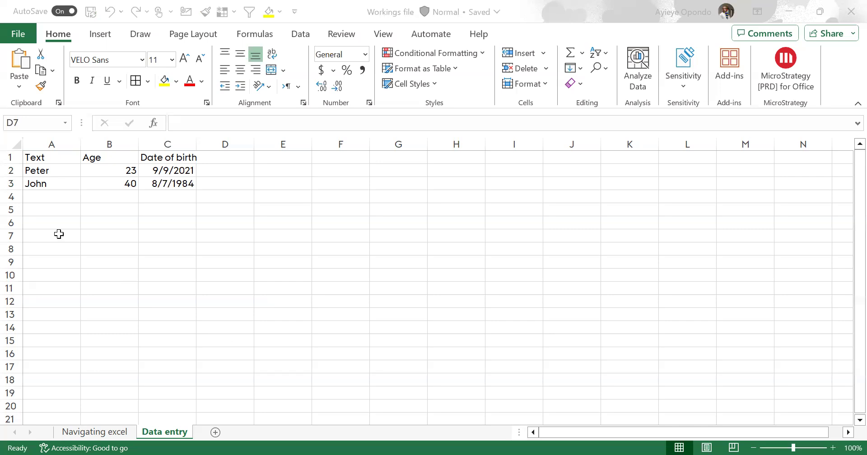
{"action": "left_click", "coordinate": [251, 345]}
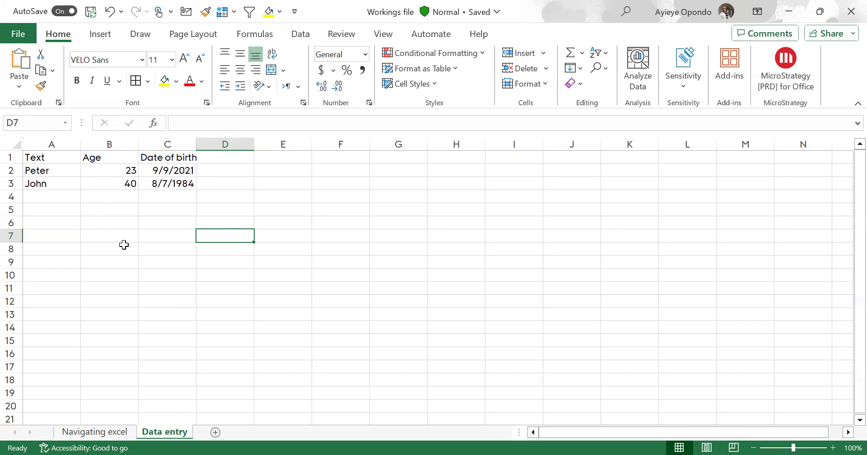
{"action": "left_click", "coordinate": [96, 193]}
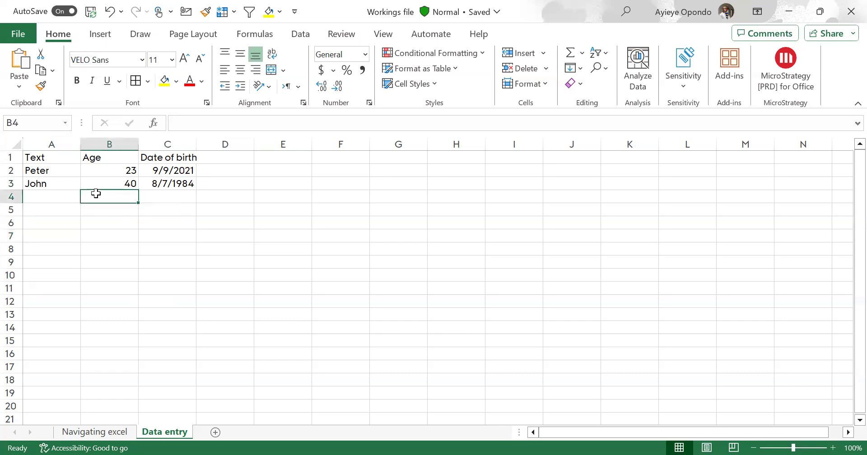
{"action": "left_click", "coordinate": [139, 241]}
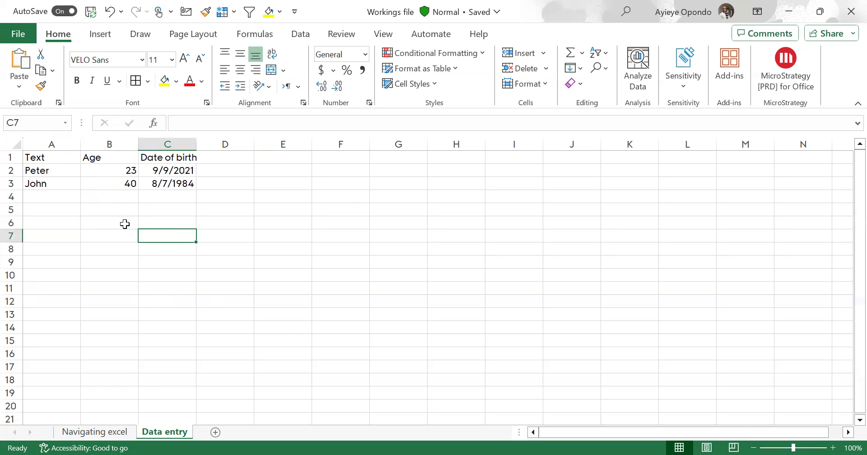
Change the first person's age in cell B2 to 230 by appending a zero to the existing entry
{"action": "left_click", "coordinate": [117, 170]}
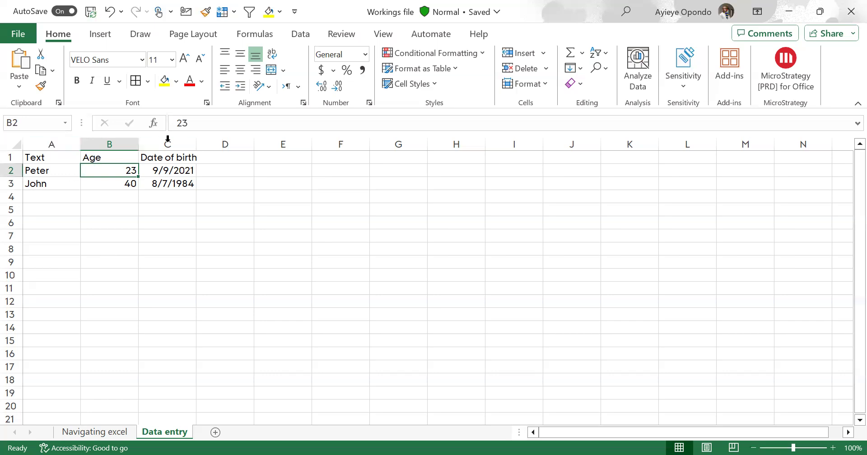
{"action": "left_click", "coordinate": [205, 128]}
{"action": "type", "text": "-"}
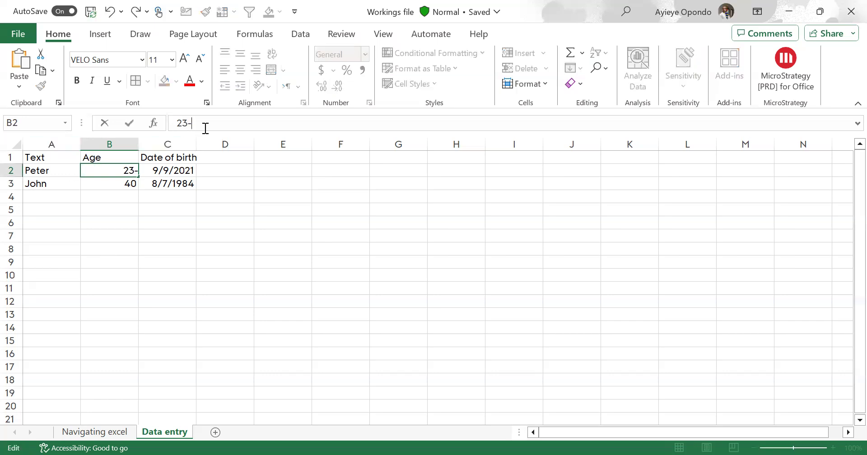
{"action": "key", "text": "BackSpace"}
{"action": "type", "text": "0"}
{"action": "key", "text": "Return"}
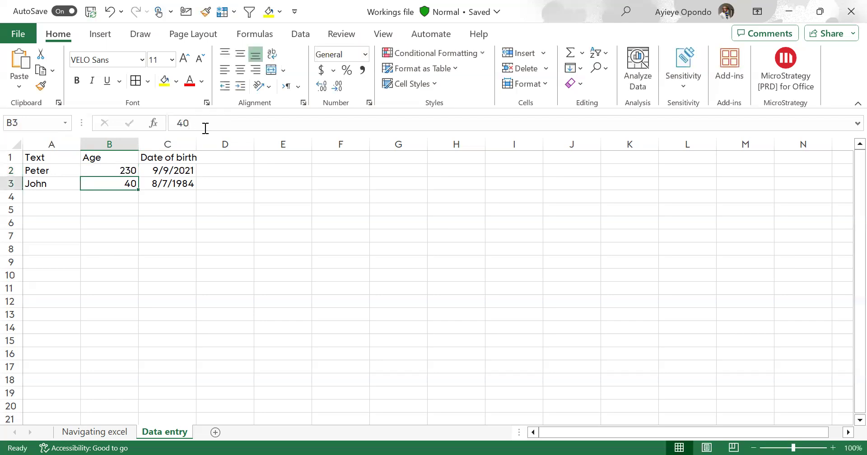
Correct the age in cell B2 to 23 by deleting only its final zero
{"action": "left_click", "coordinate": [102, 169]}
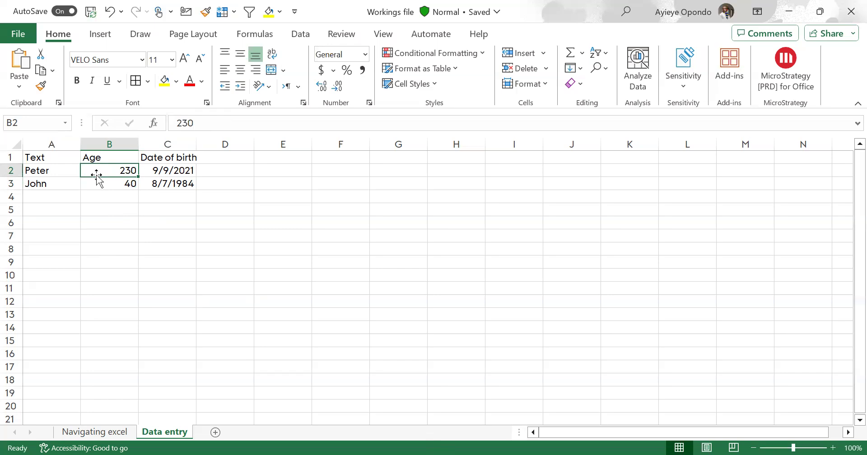
{"action": "left_click", "coordinate": [221, 120]}
{"action": "key", "text": "BackSpace"}
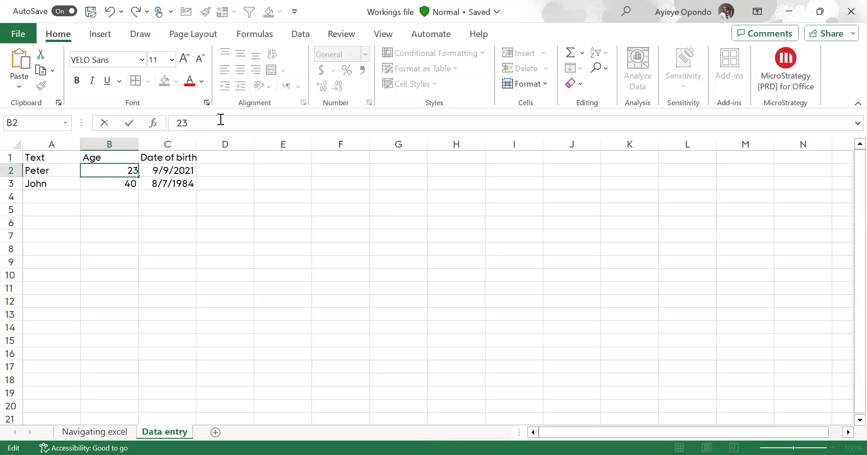
{"action": "left_click", "coordinate": [88, 247]}
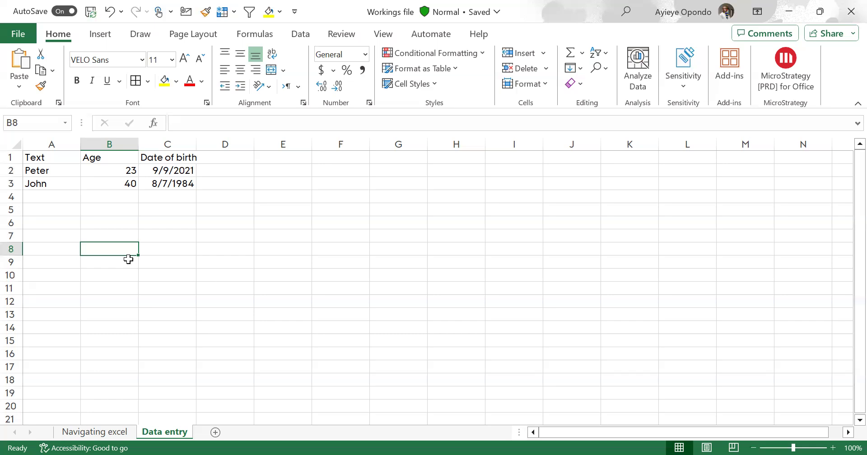
{"action": "left_click", "coordinate": [463, 50]}
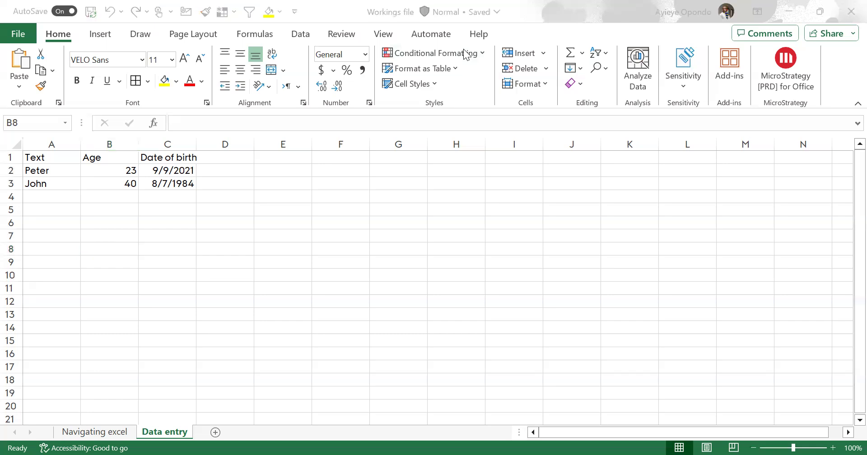